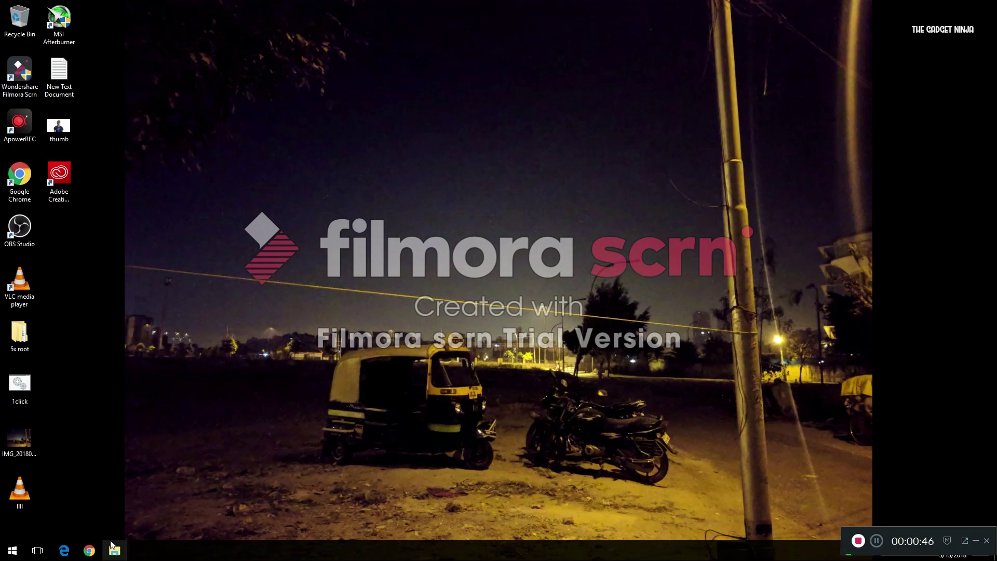
Open Local Disk (E:) in File Explorer and show the folder background's extended context menu
click(111, 545)
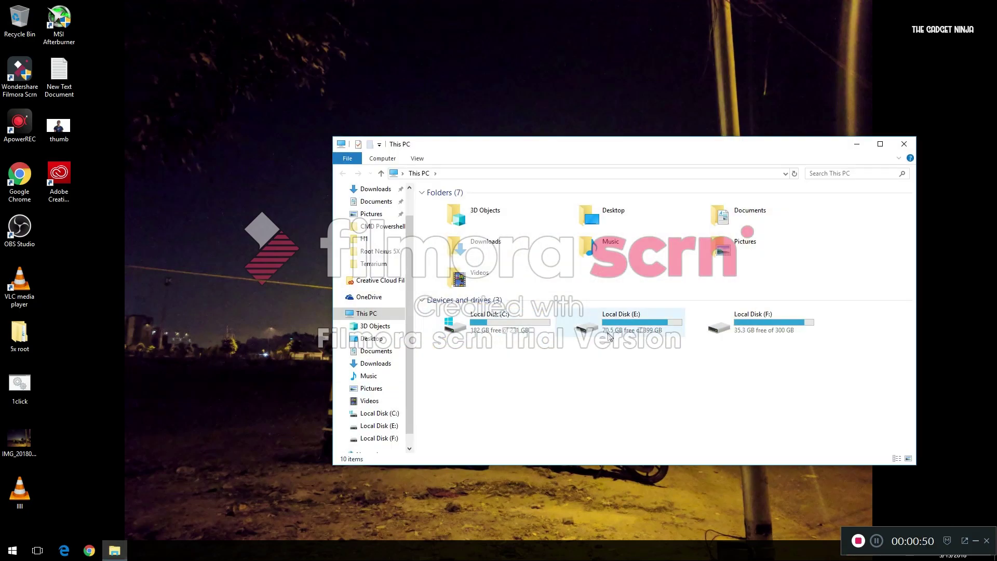
double_click(608, 336)
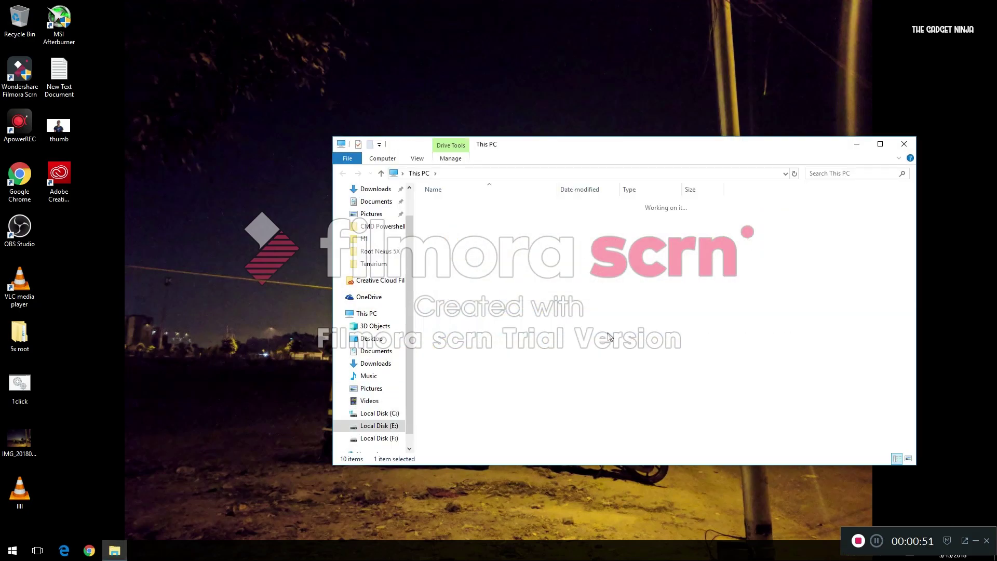
shift+right_click(756, 363)
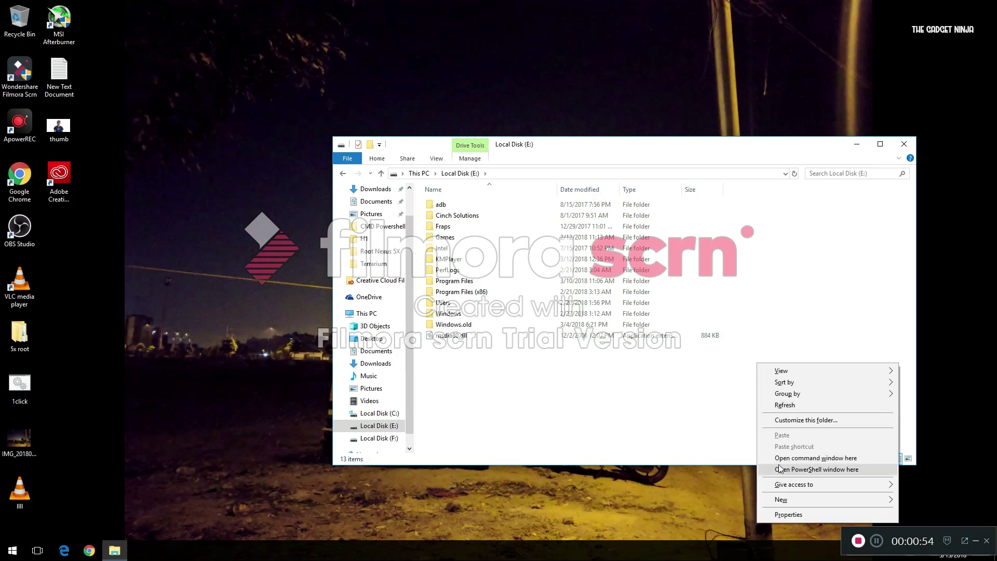
Open a PowerShell window at E:\ and run ipconfig to list the Wi-Fi address 192.168.0.104
click(807, 469)
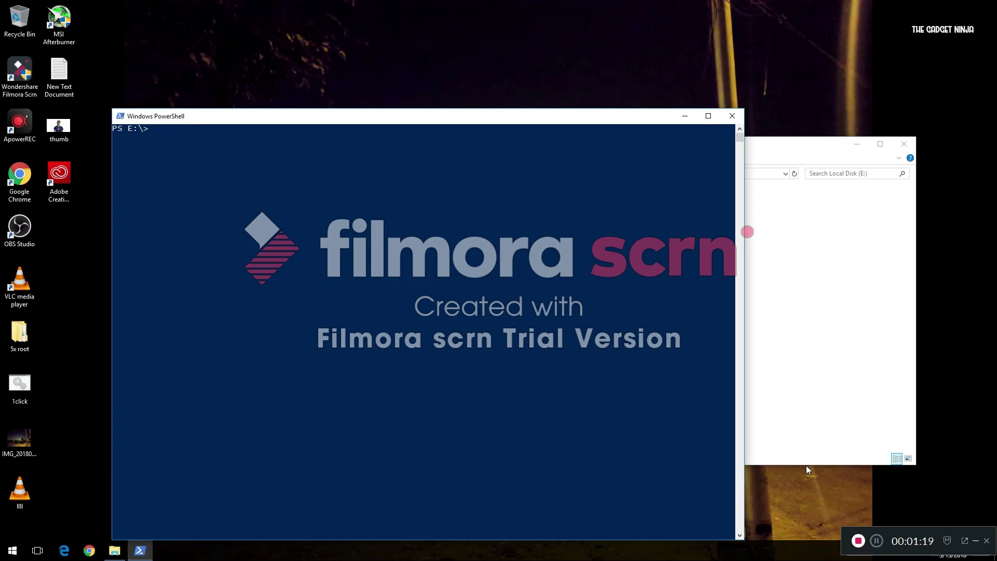
text(config)
key(Return)
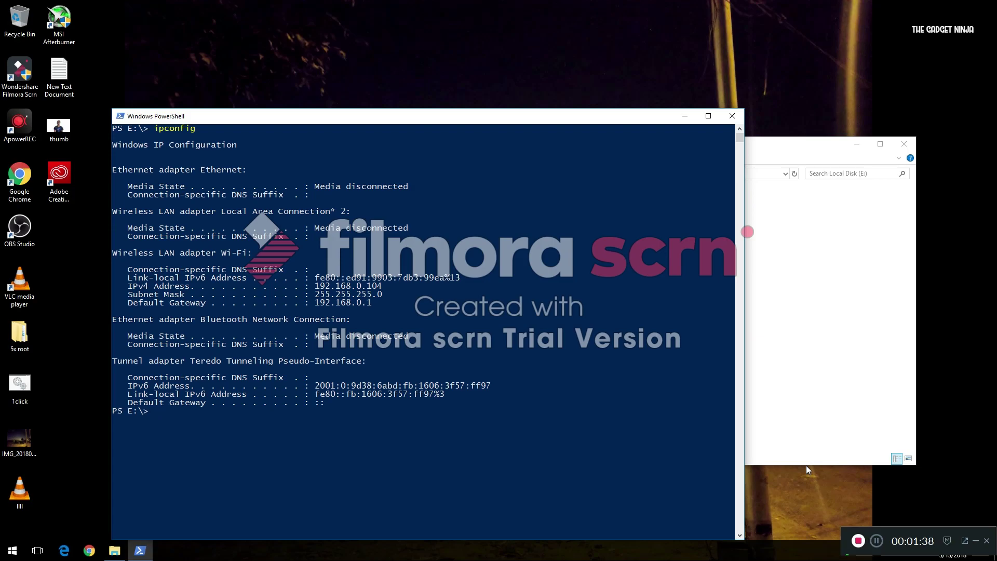
Close PowerShell, open a command window at E:\ from the Shift+right-click menu, and run ipconfig
click(732, 116)
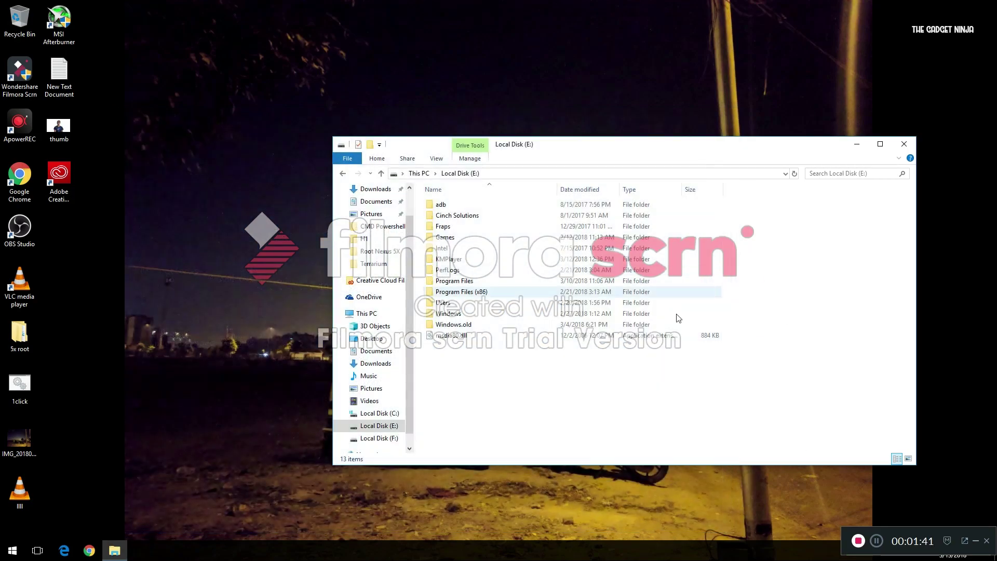
shift+right_click(649, 395)
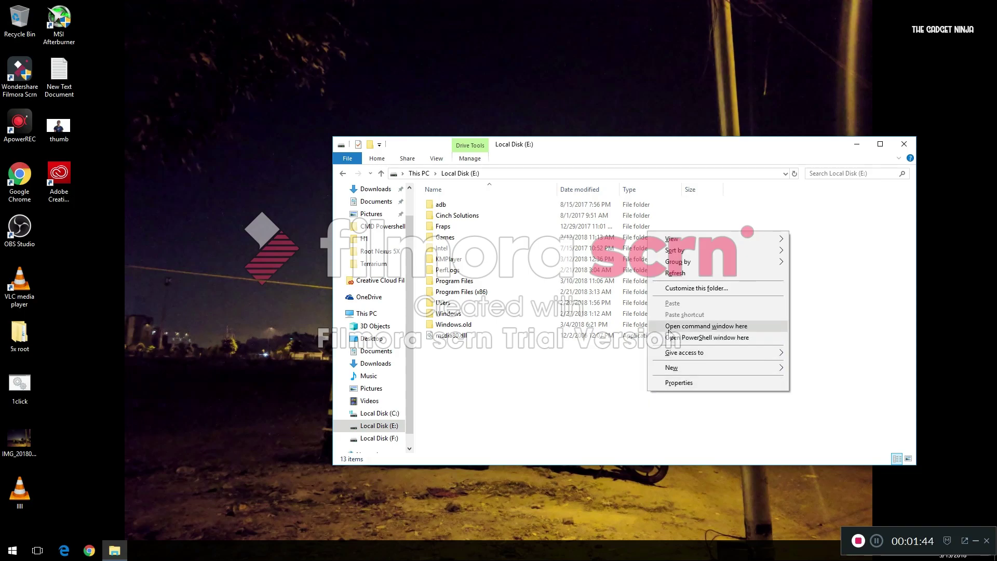
click(669, 327)
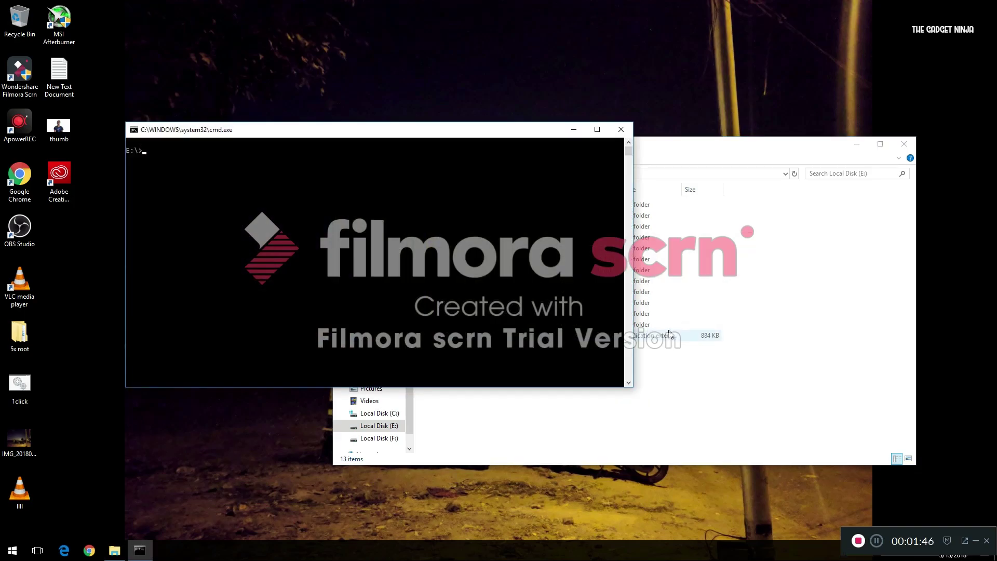
text(ipconfig)
key(Return)
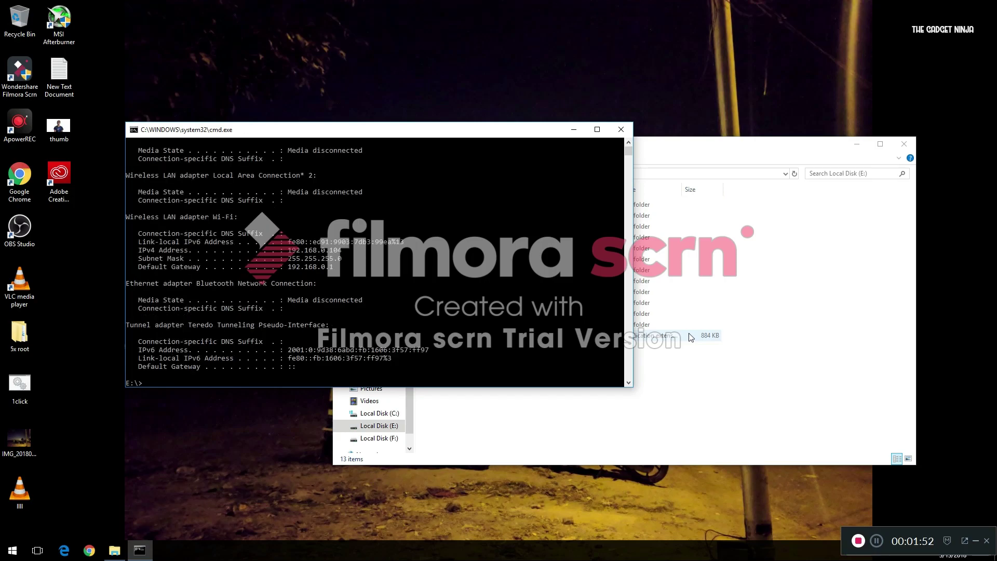
click(623, 132)
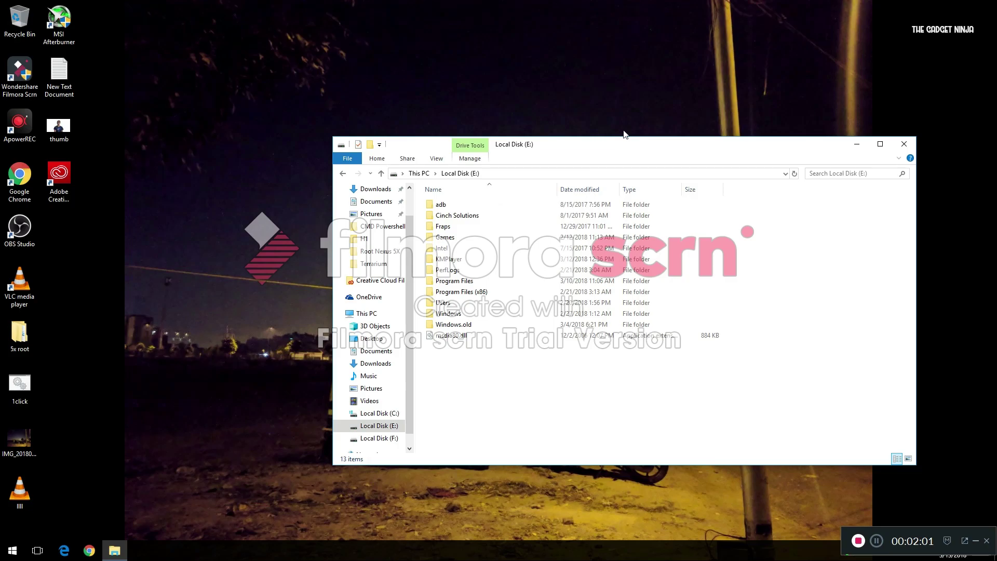
shift+right_click(842, 363)
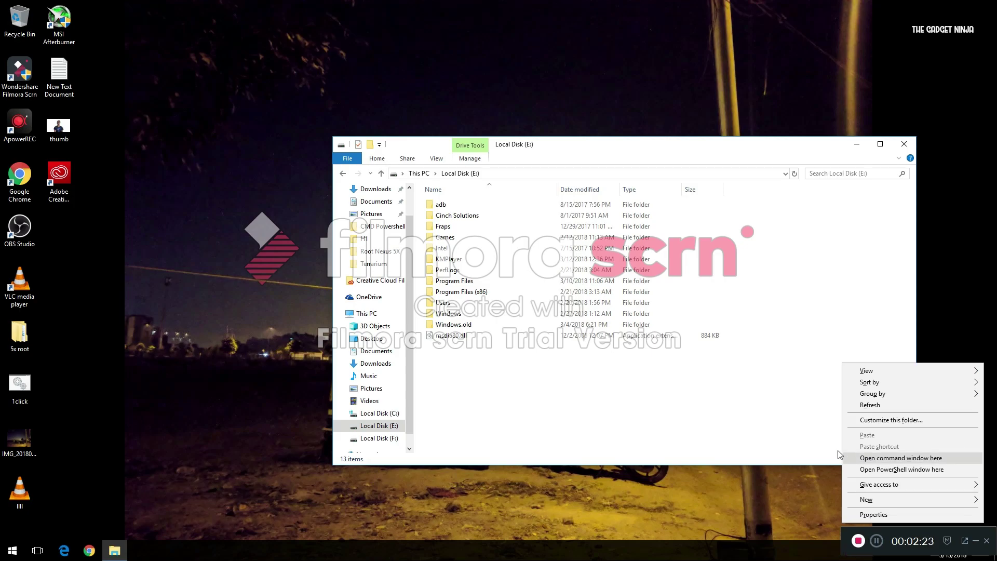
click(760, 450)
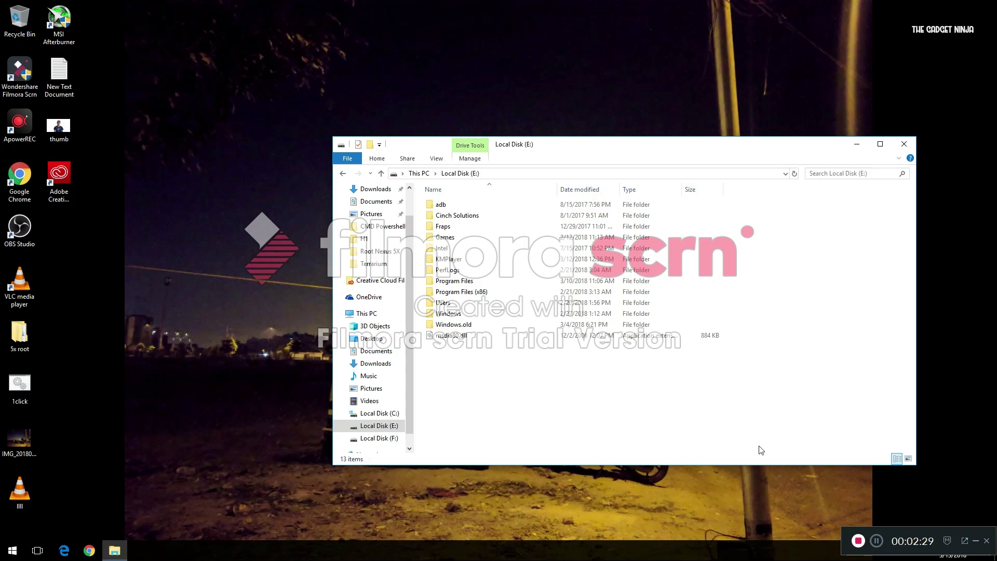
Launch Registry Editor by running regedit from the Run dialog
key(super+r)
text(r)
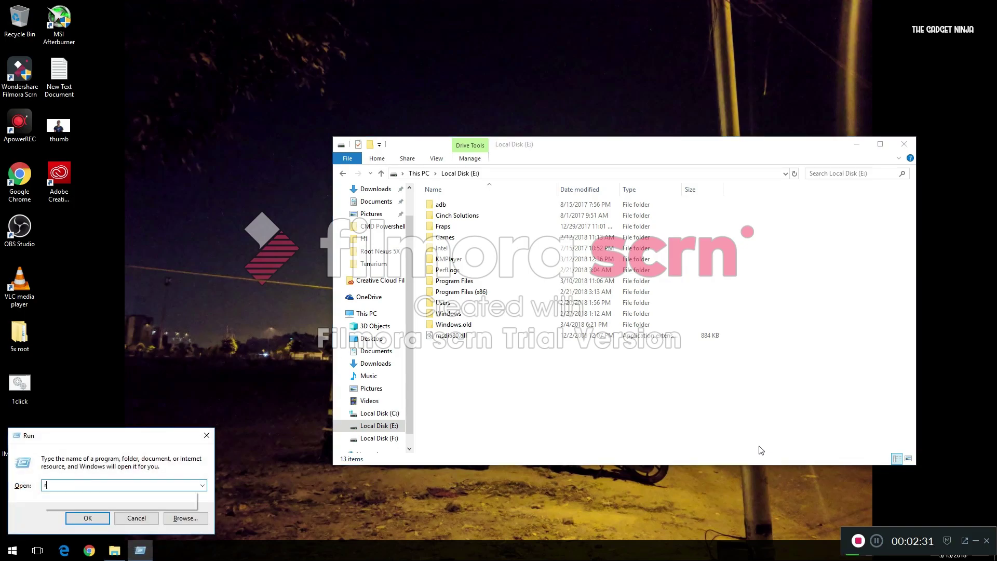
text(egedit)
key(Return)
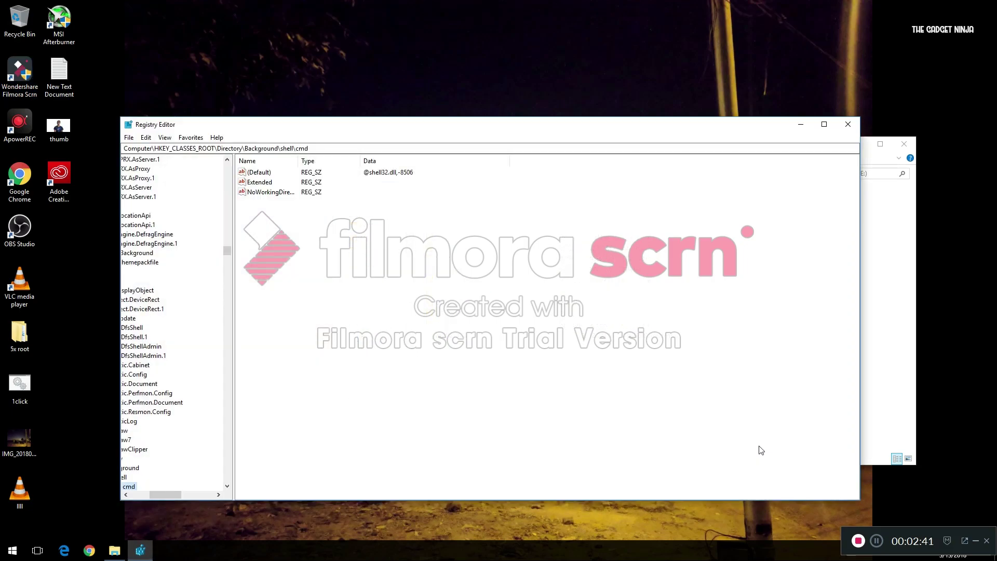
Navigate to HKEY_CLASSES_ROOT\Directory\Background\shell\Powershell and expand the key
click(126, 495)
drag(126, 494, 125, 494)
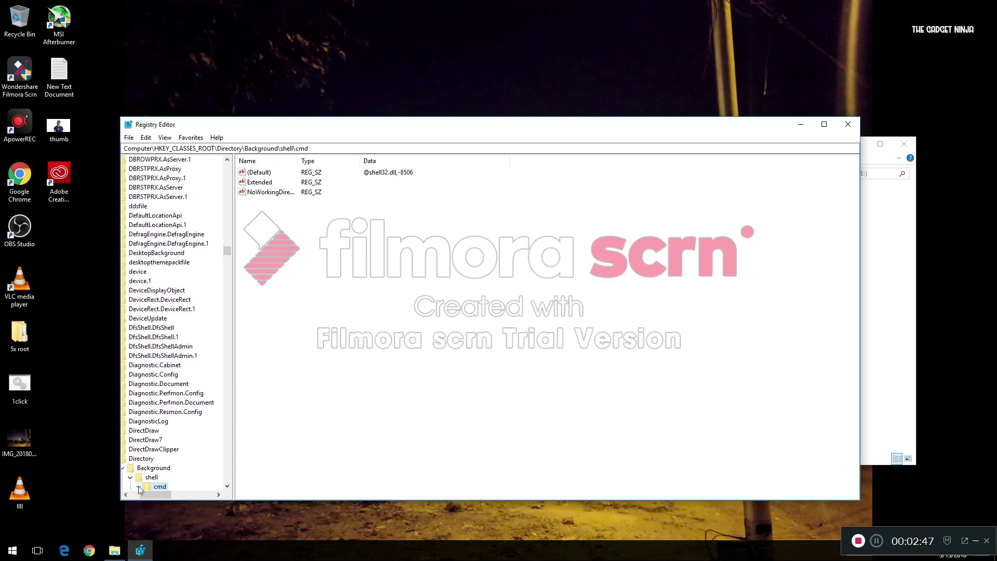
click(226, 486)
click(225, 486)
click(225, 486)
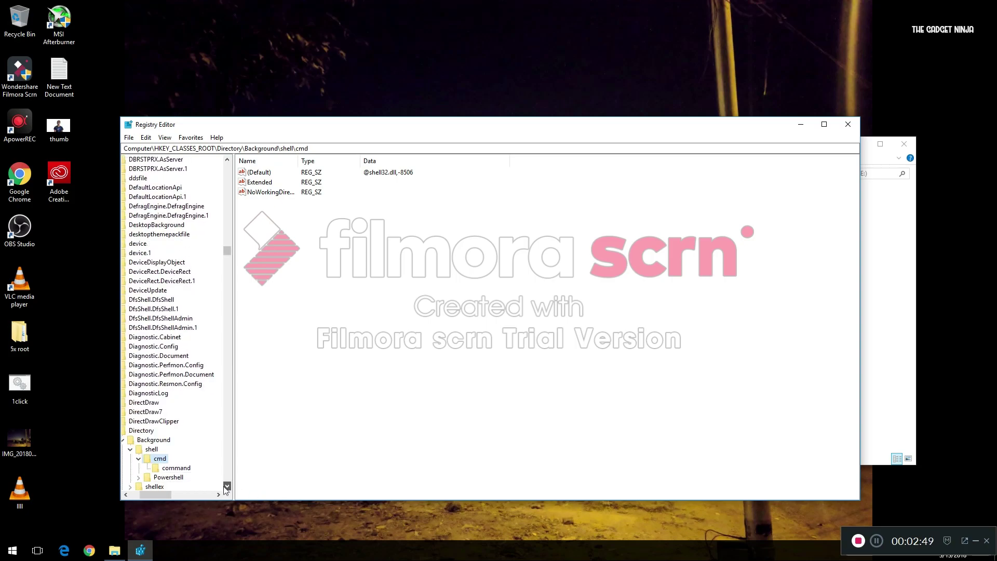
click(225, 486)
click(163, 469)
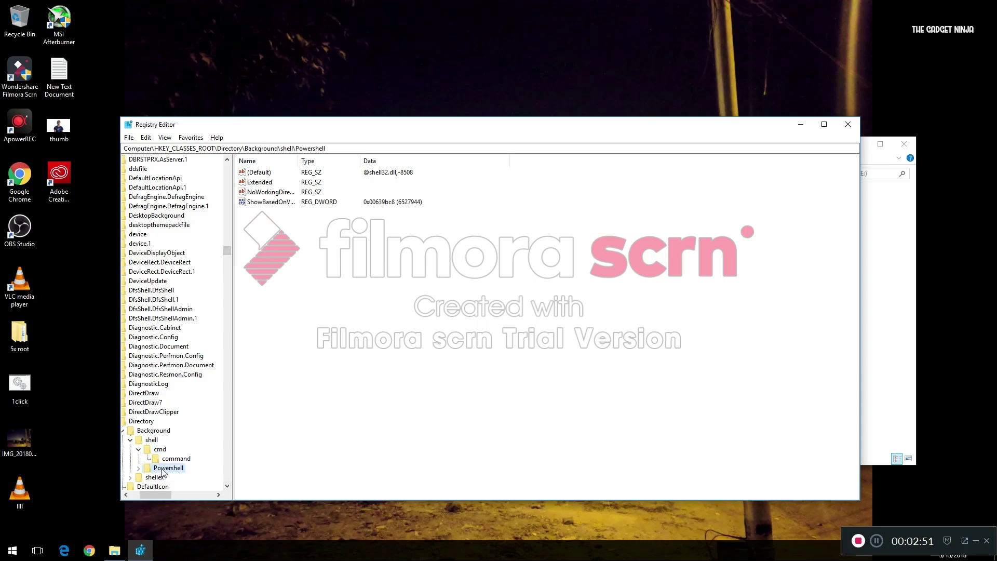
double_click(162, 470)
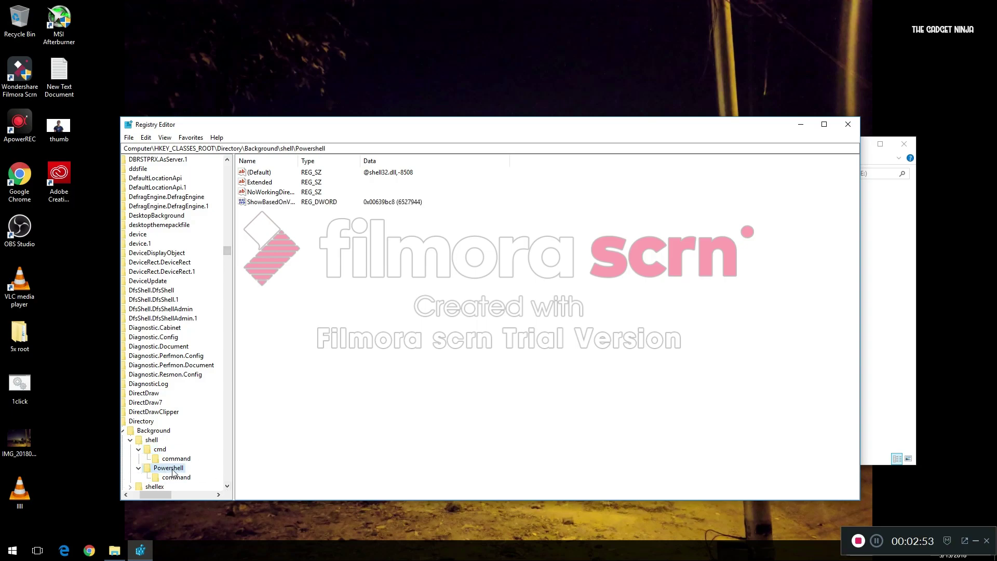
Make the current user owner of the Powershell key, replacing the owner on its subkeys too
right_click(173, 470)
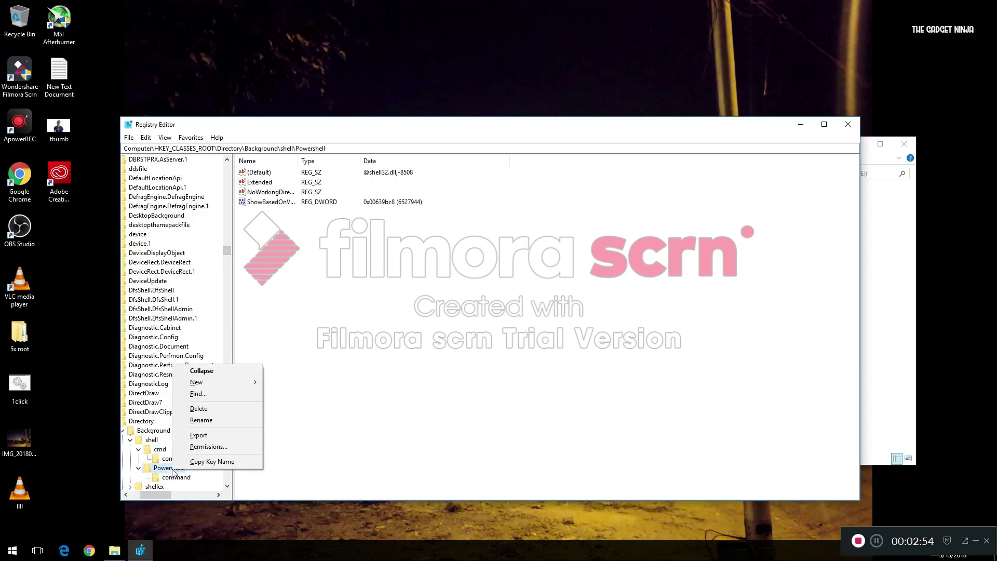
click(193, 448)
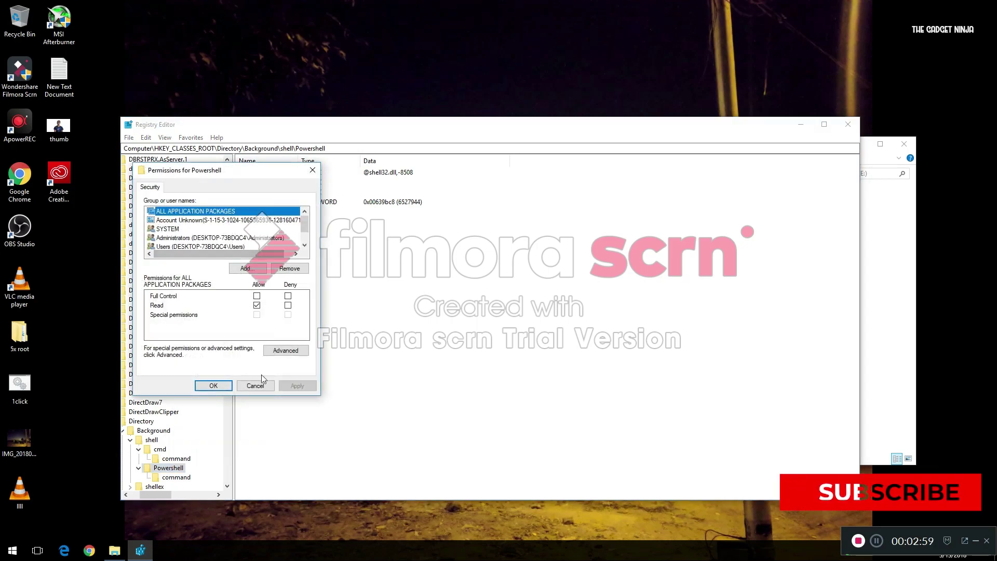
click(283, 350)
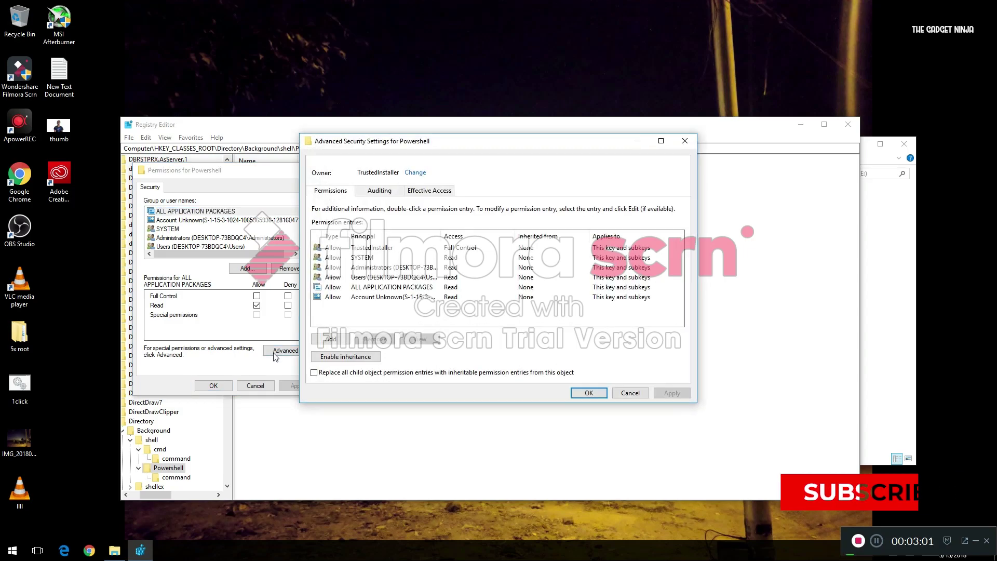
click(415, 173)
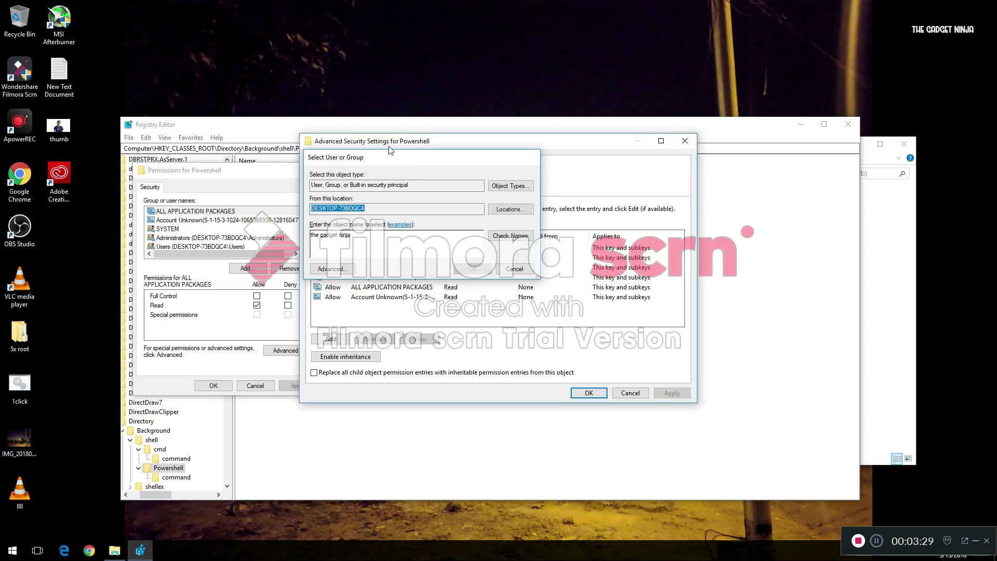
key(Return)
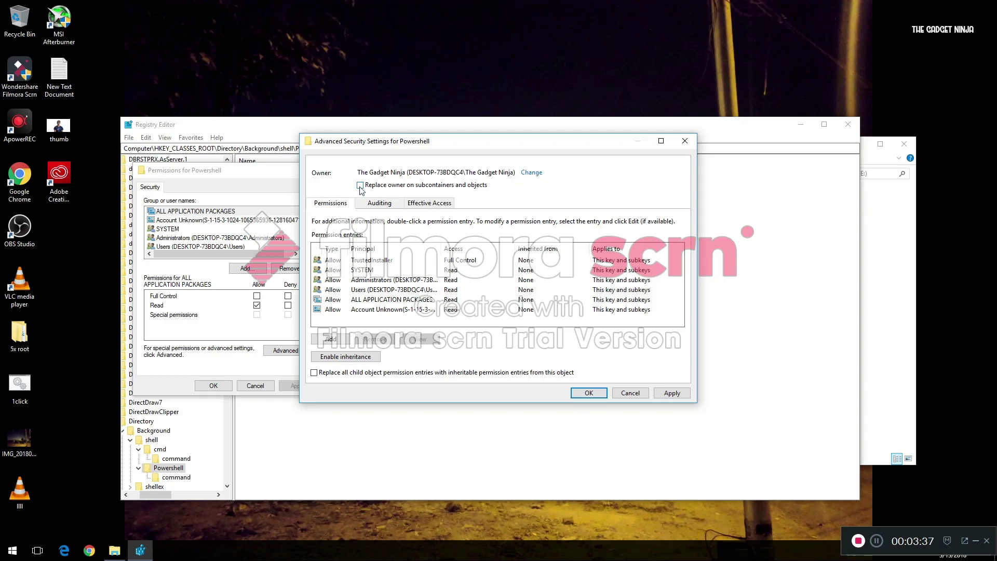
click(361, 188)
click(669, 394)
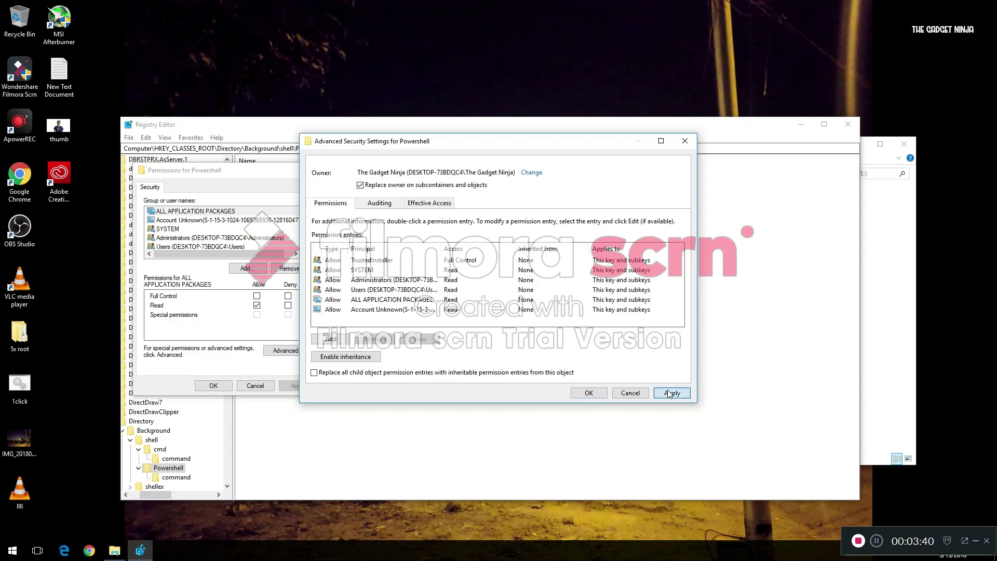
click(588, 392)
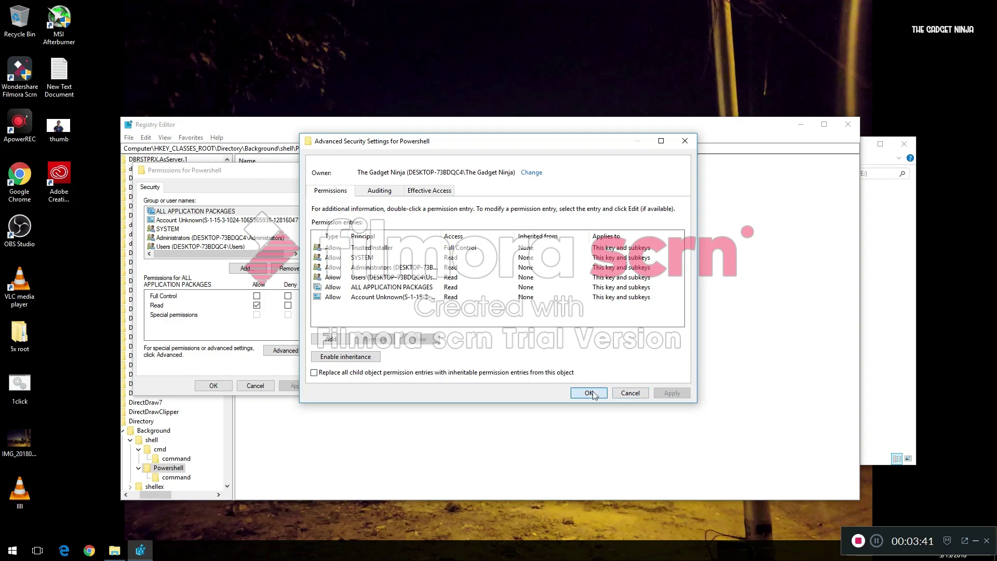
Grant Administrators Full Control on the Powershell key and apply the permissions
click(174, 238)
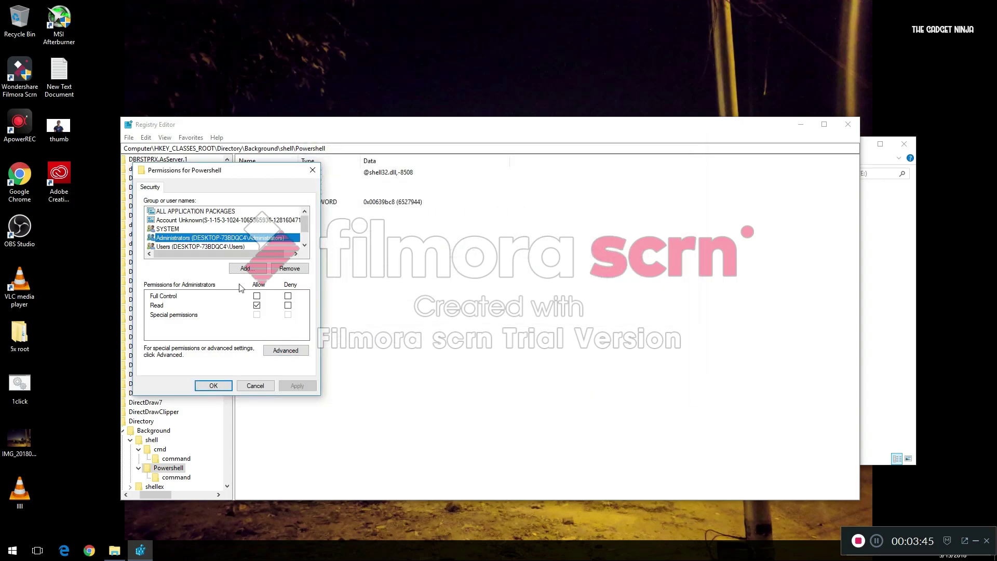
click(256, 296)
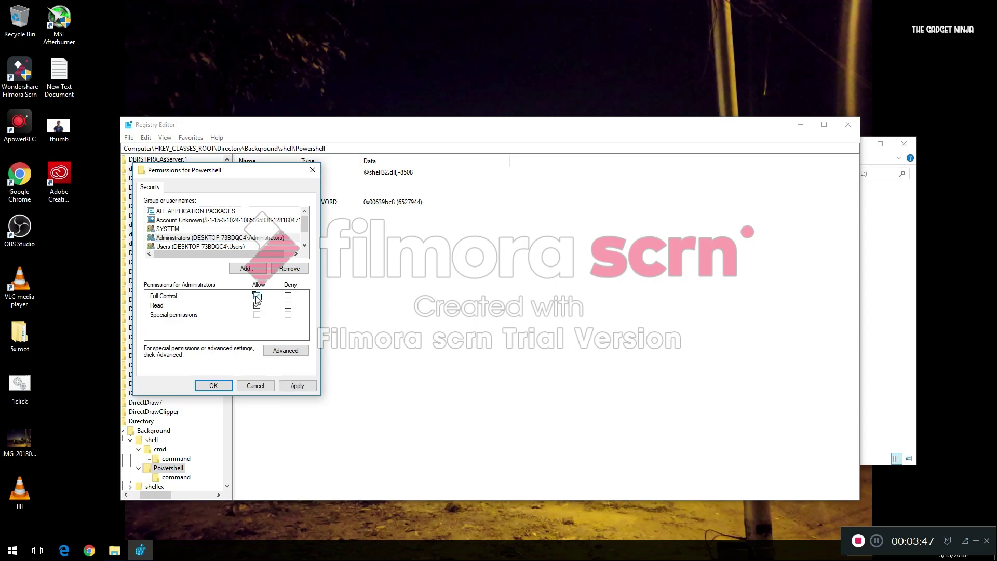
click(296, 386)
click(213, 386)
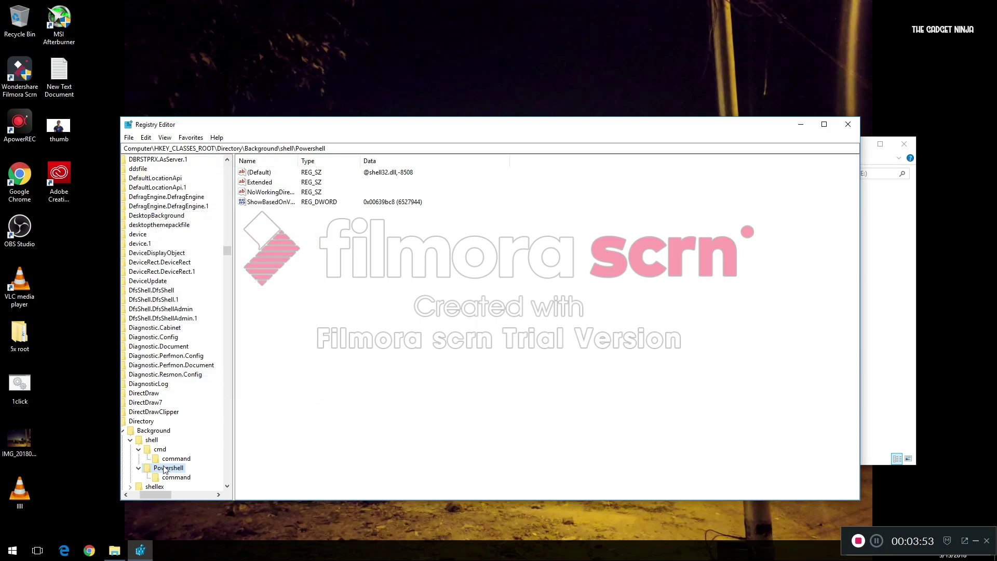
Rename the ShowBasedOnVelocityId value by replacing 'Show' with 'Hide', making it HideBasedOnVelocityId
click(270, 205)
right_click(270, 204)
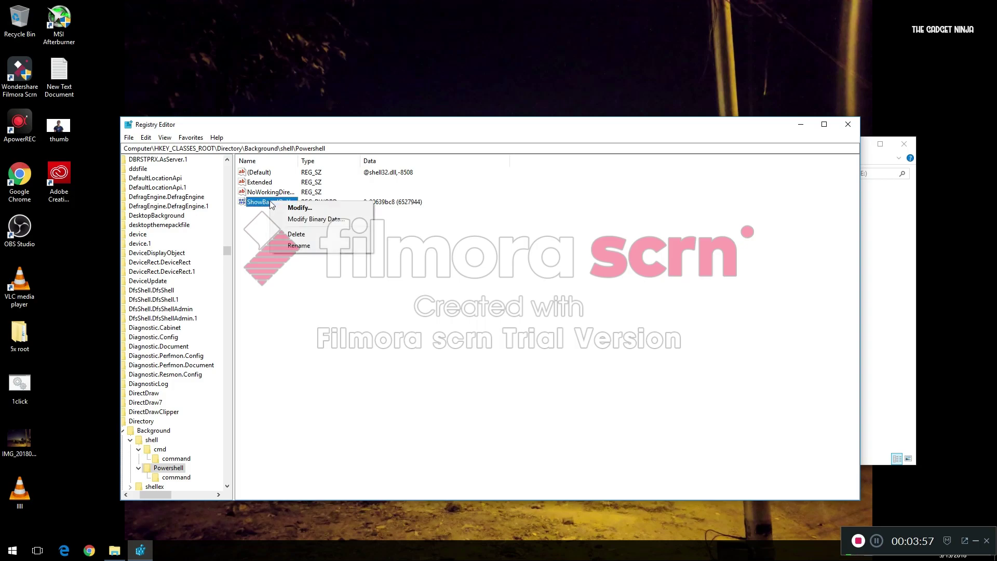
click(293, 247)
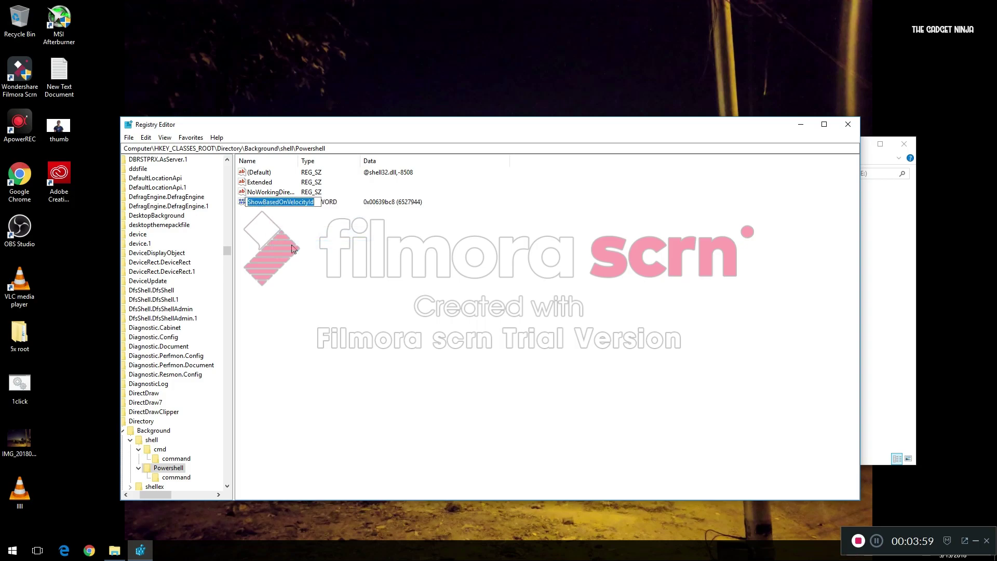
click(264, 202)
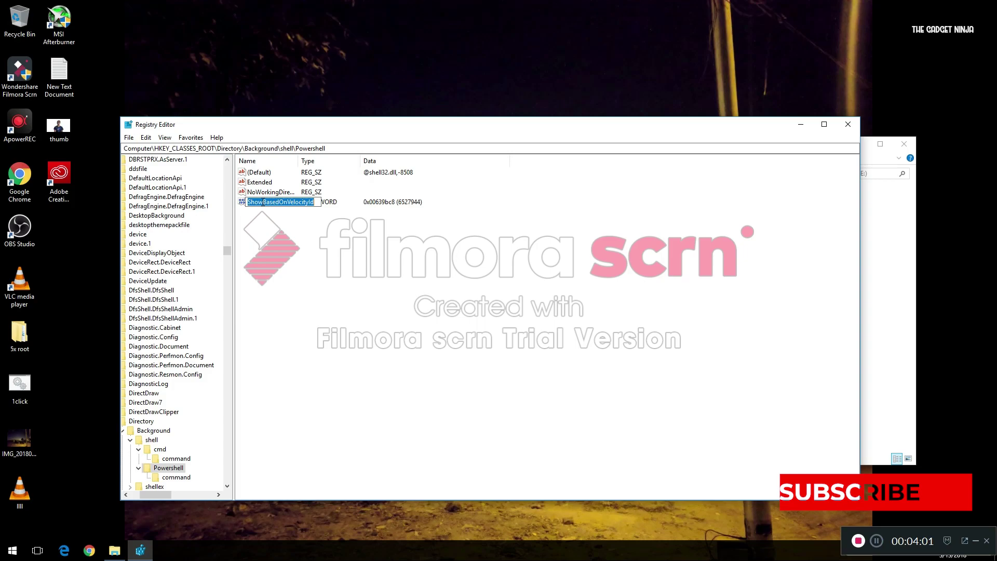
key(BackSpace)
key(BackSpace)
key(BackSpace)
key(BackSpace)
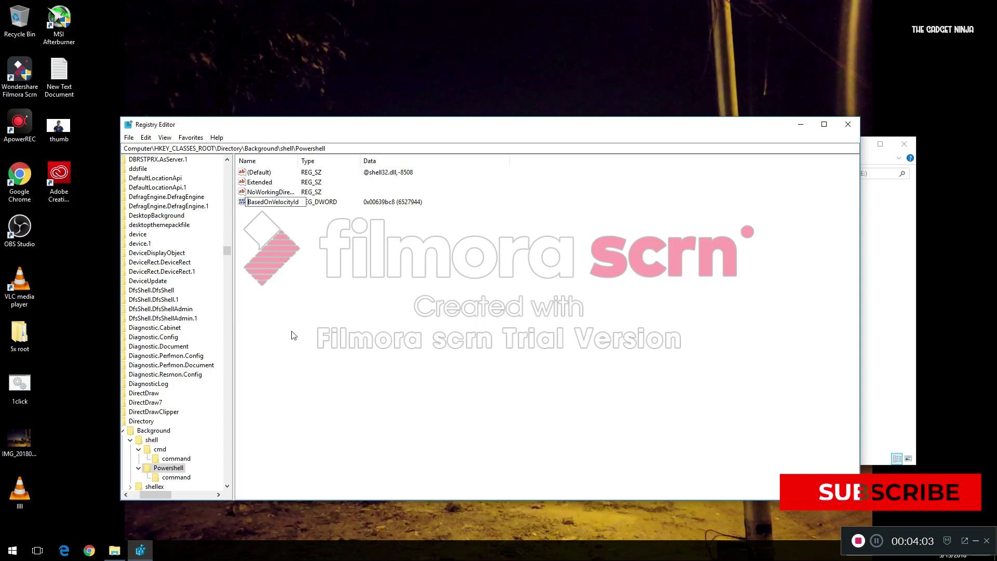
text(Hide)
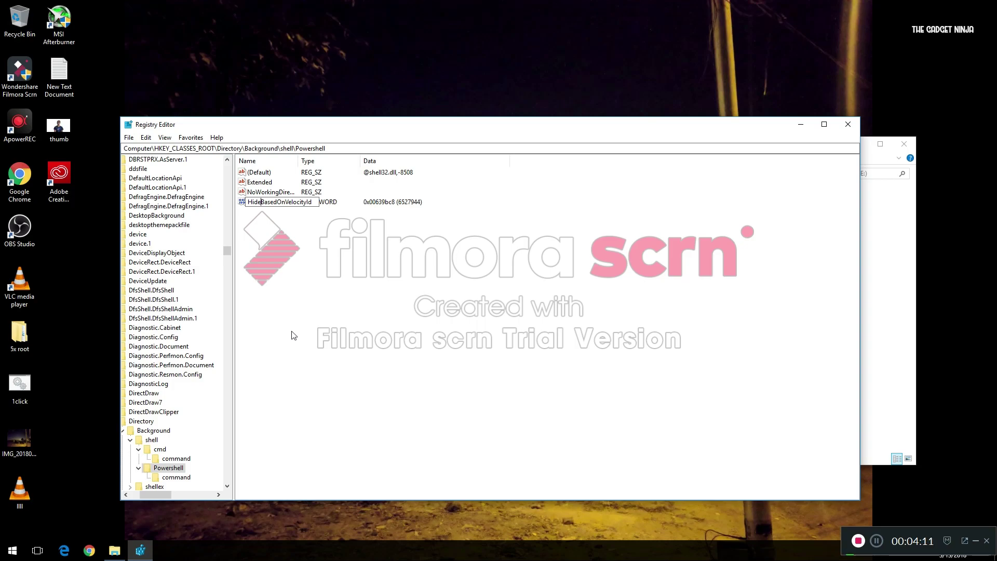
key(Return)
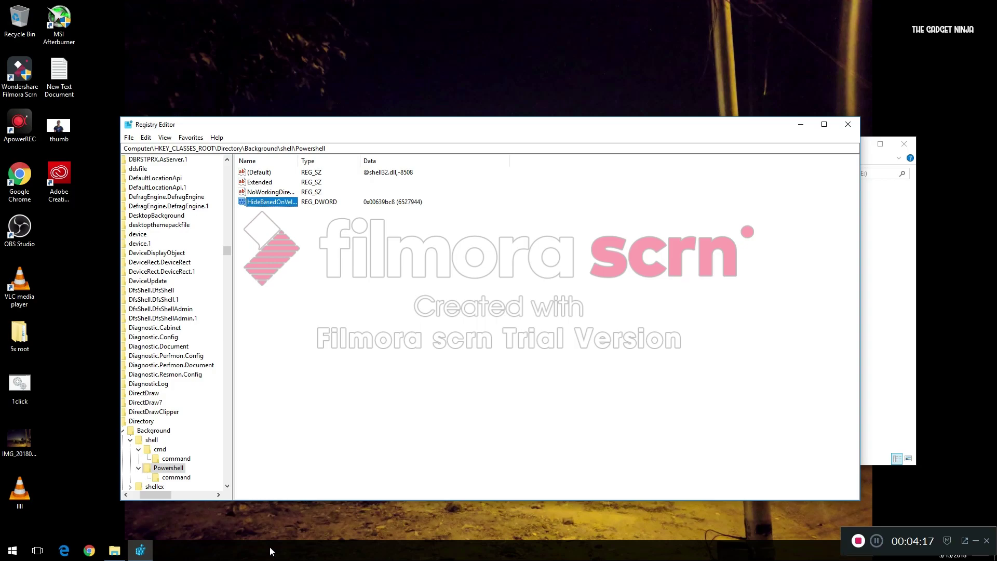
Restart the Windows Explorer process from Task Manager's Processes list, then close Task Manager
key(ctrl+shift+Escape)
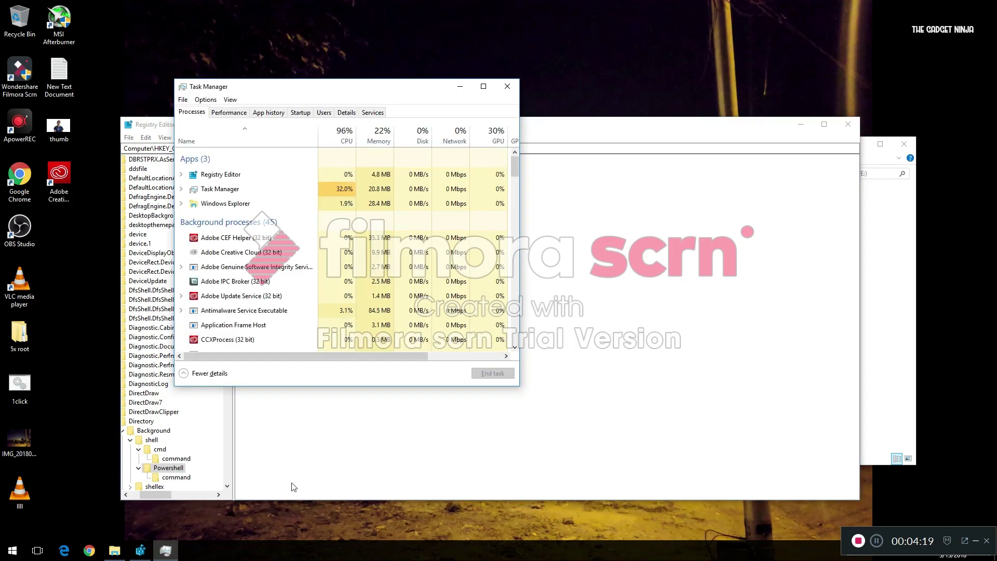
click(235, 205)
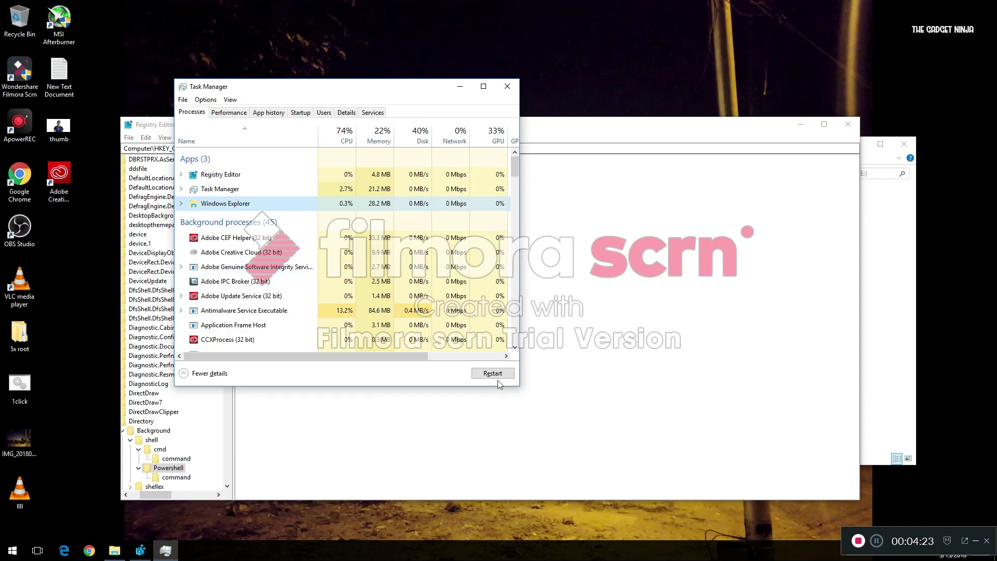
click(493, 373)
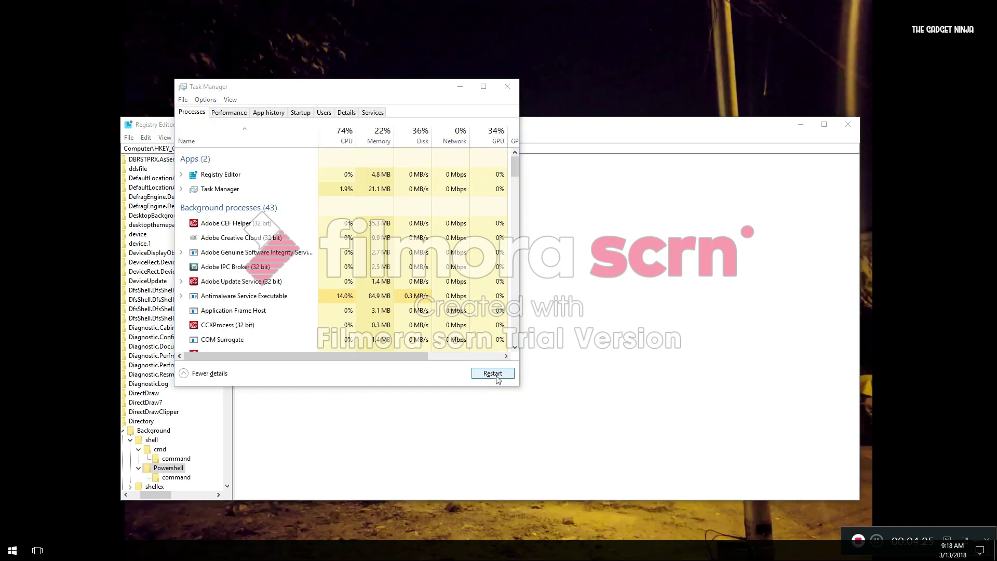
click(508, 86)
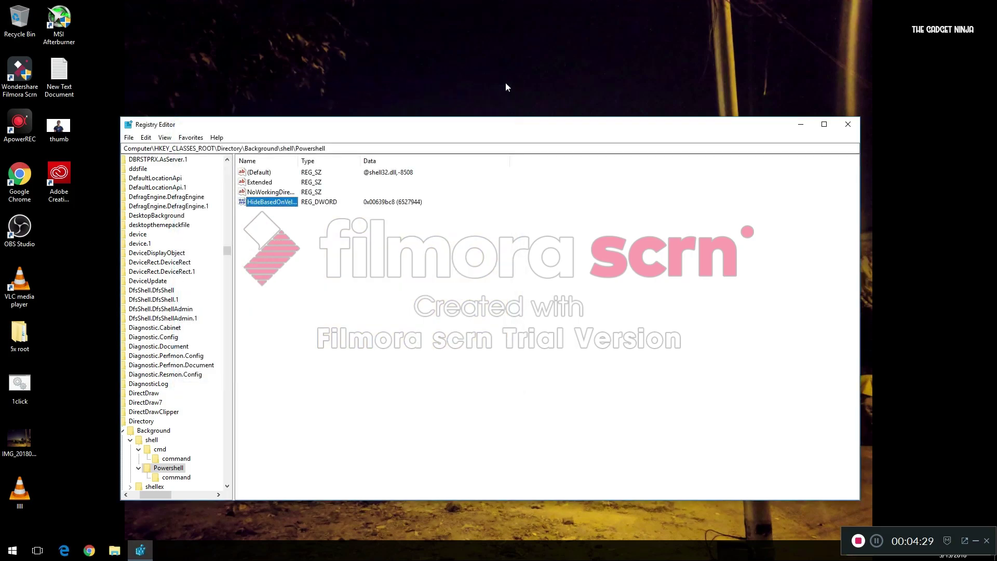
Open Local Disk (E:) in a new Explorer window and show its background commands, now without PowerShell
key(super+e)
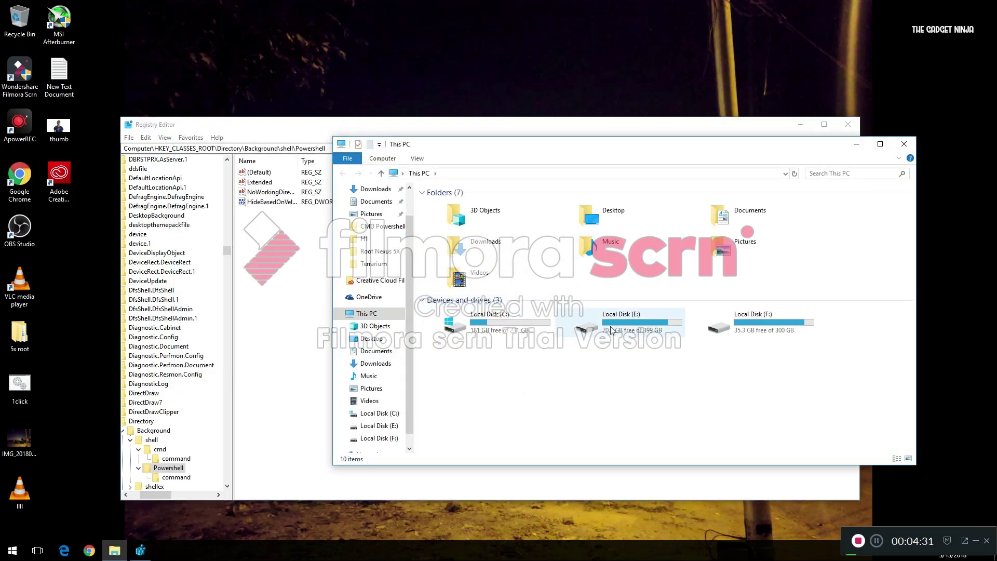
double_click(610, 326)
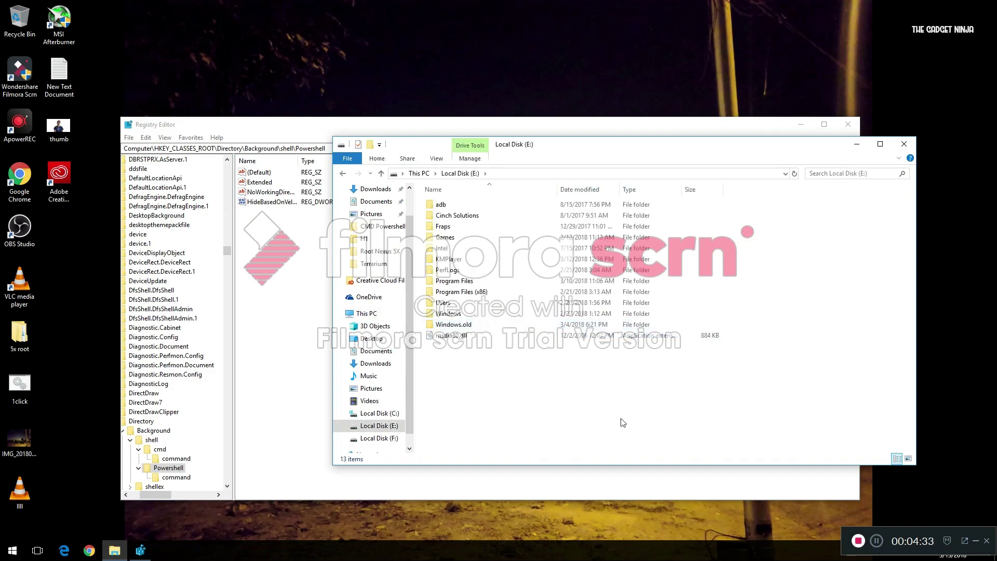
right_click(584, 406)
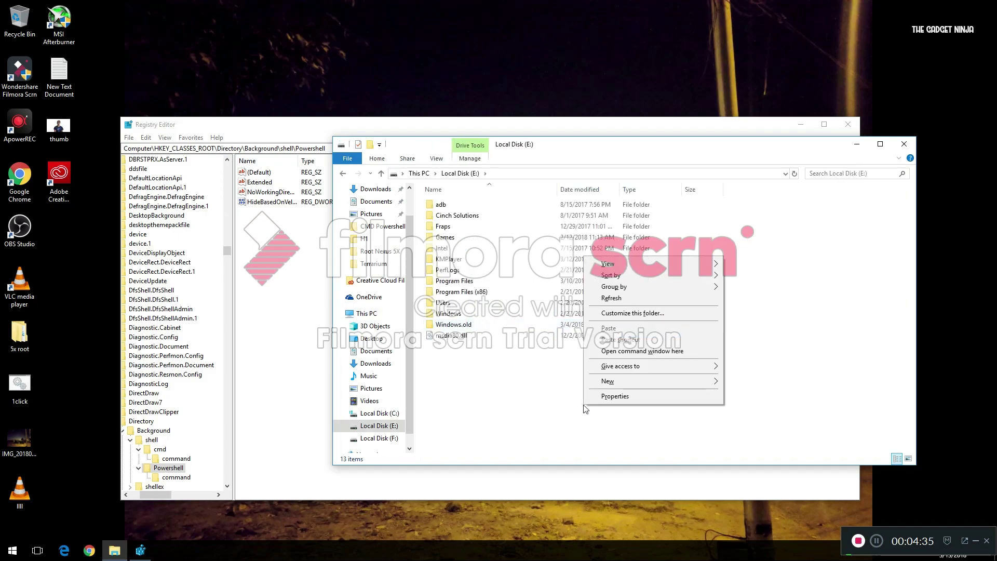